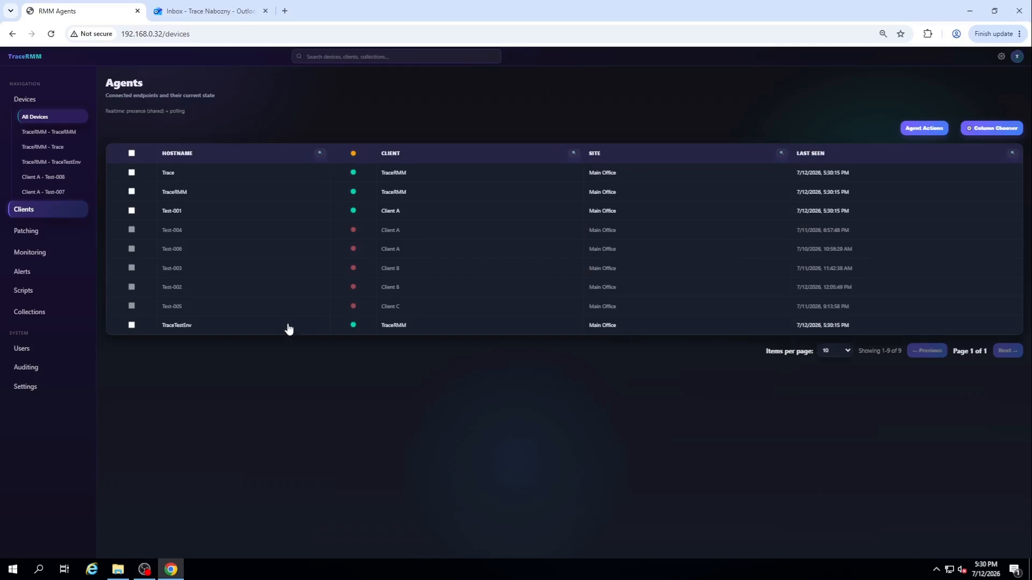
# Start a monitor named "Device Offline" with the Online Status type and Critical severity
pyautogui.click(46, 253)
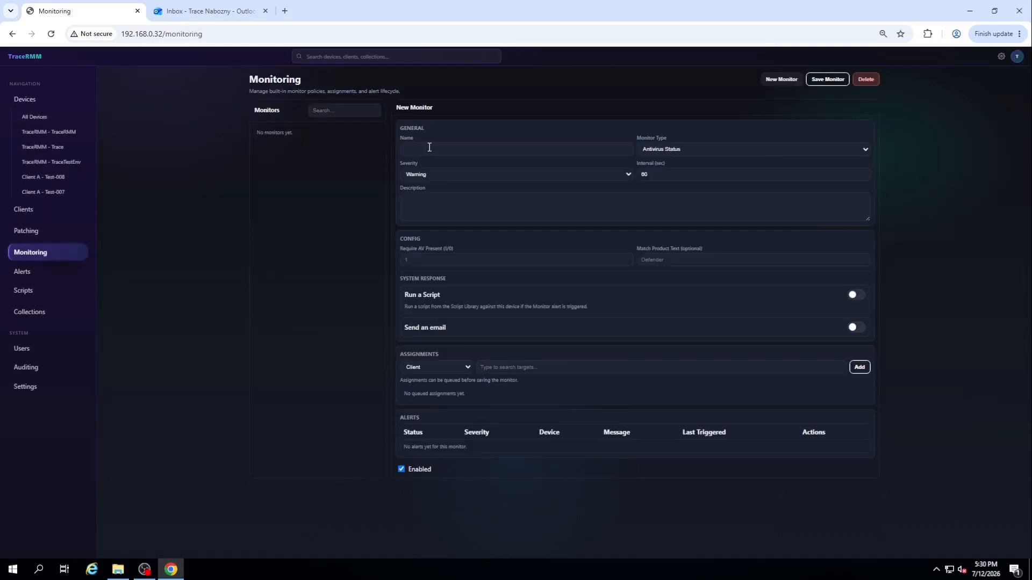
pyautogui.click(493, 149)
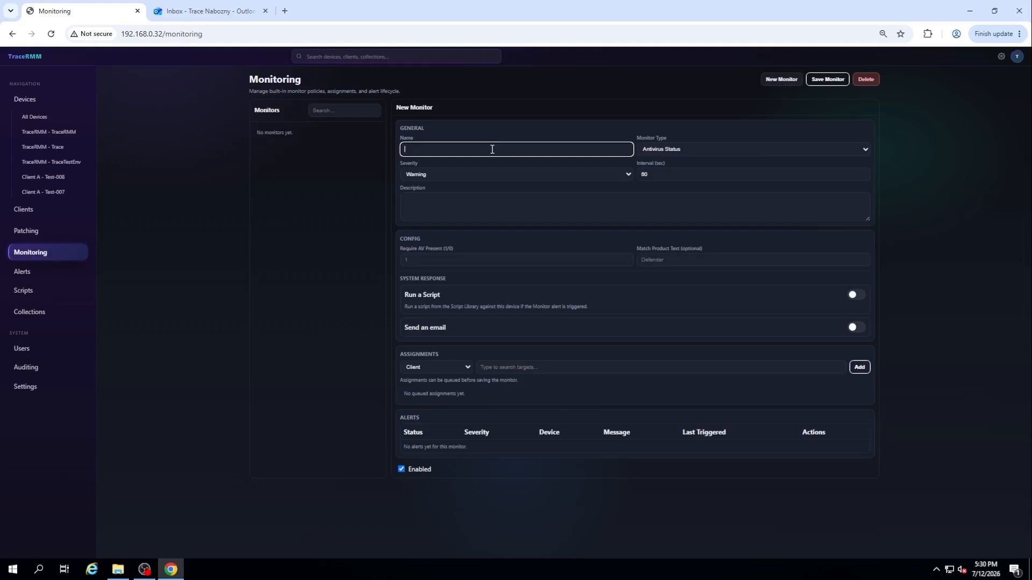
pyautogui.write('Device Offl')
pyautogui.write('ine')
pyautogui.click(658, 150)
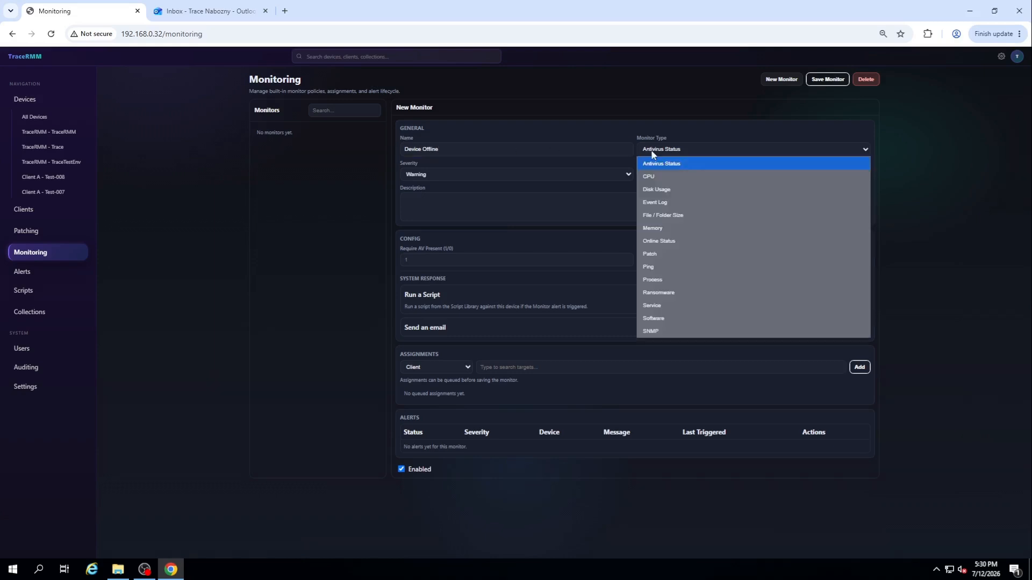
pyautogui.click(678, 248)
pyautogui.click(450, 172)
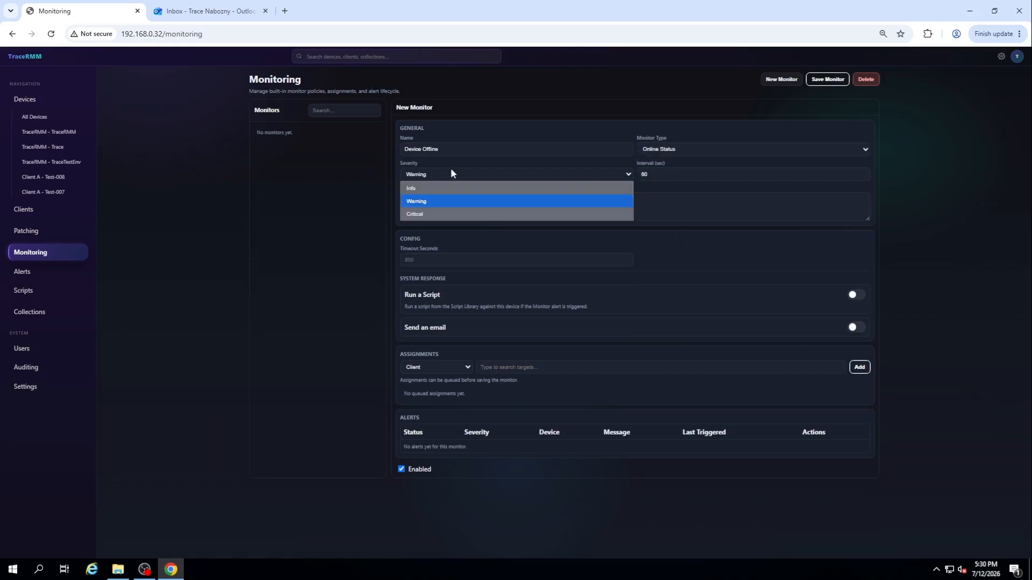
pyautogui.click(444, 213)
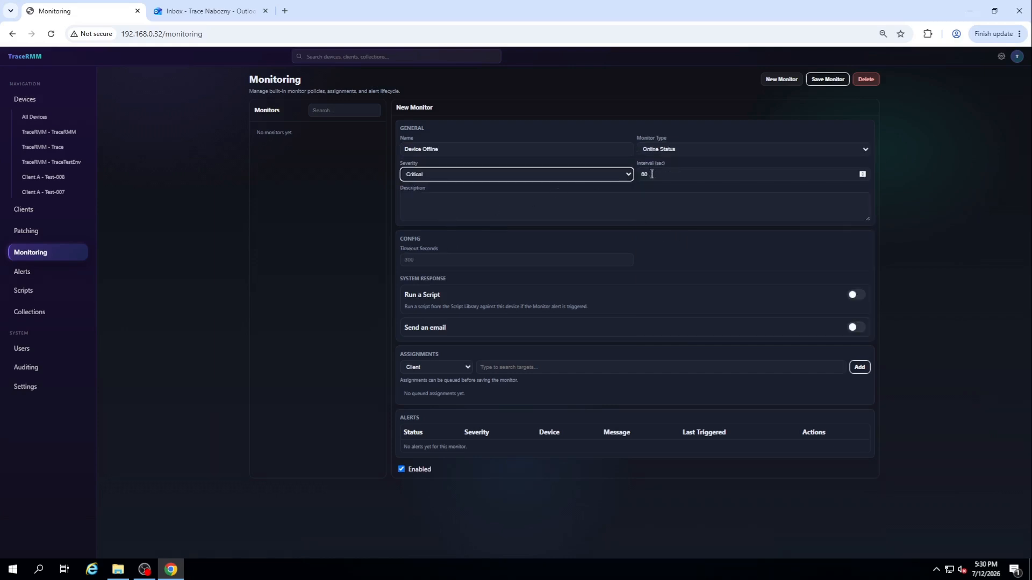
# Describe the monitor as "This monitor checks and emails for offline devices." and set its timeout to 60 seconds
pyautogui.click(618, 199)
pyautogui.write('This m')
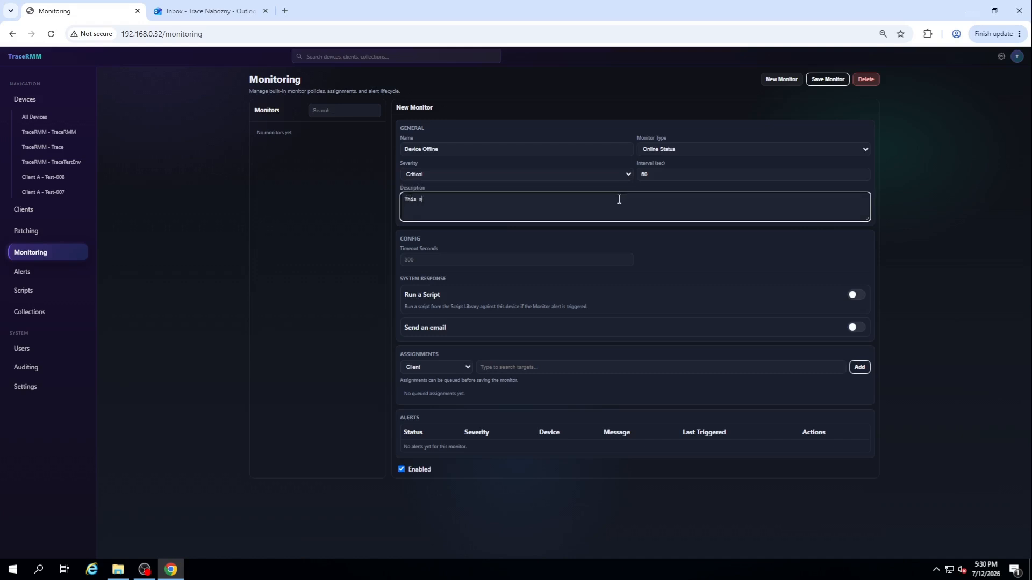
pyautogui.write('onitor checks and emails for d')
pyautogui.write('ffline dev')
pyautogui.write('ices.')
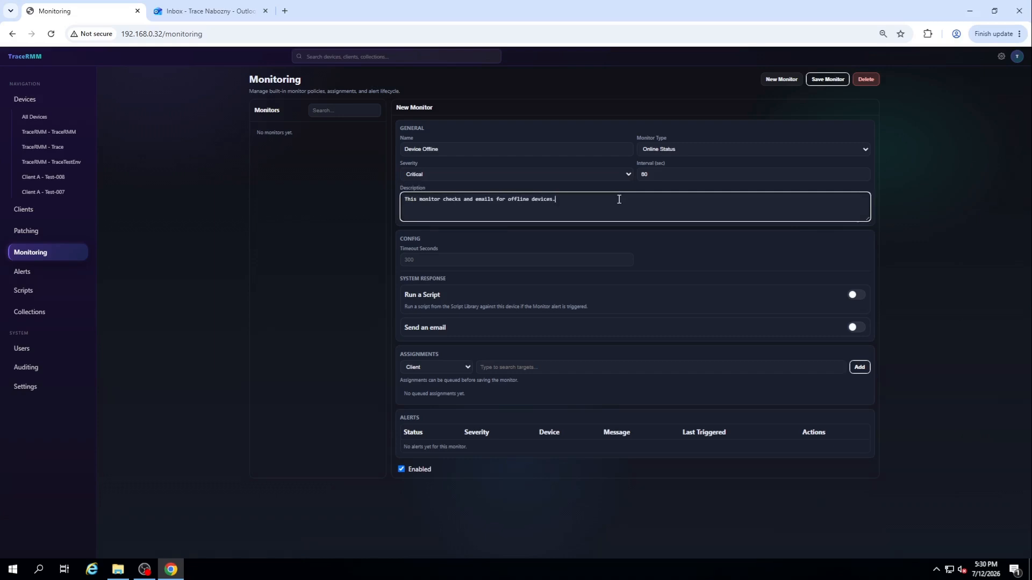
pyautogui.click(527, 260)
pyautogui.write('60')
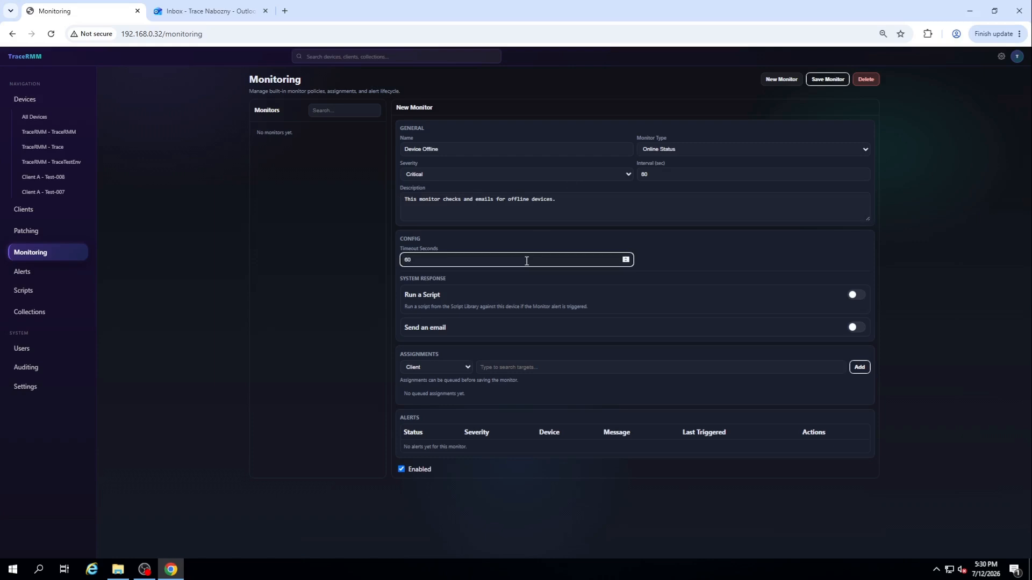
pyautogui.click(856, 297)
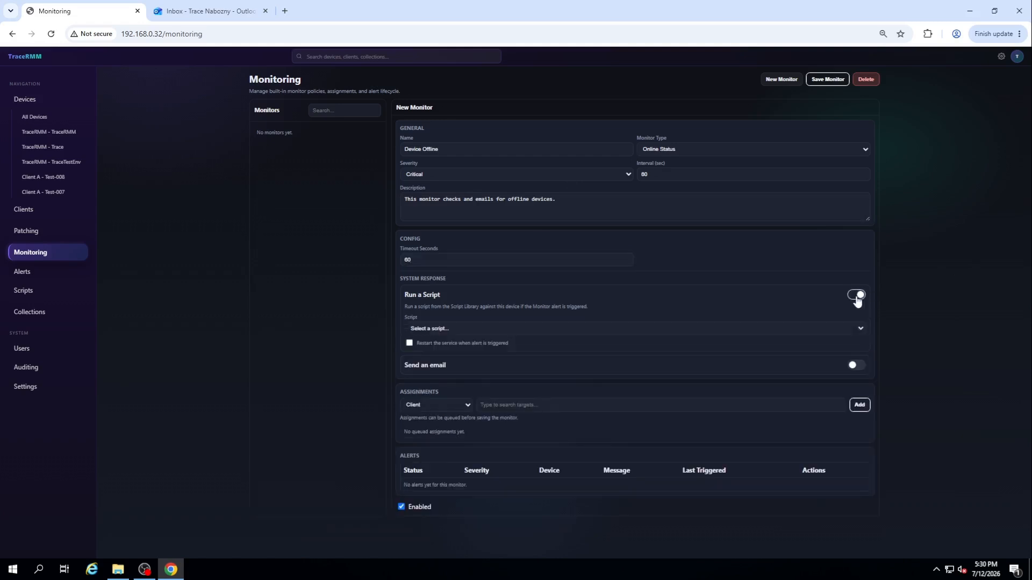
pyautogui.click(805, 329)
pyautogui.click(803, 329)
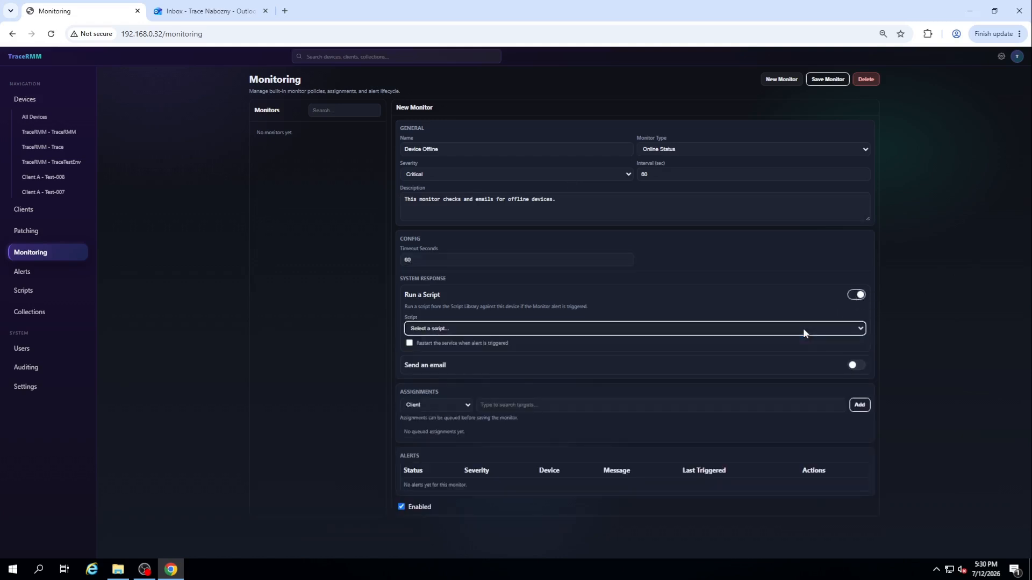
pyautogui.click(856, 296)
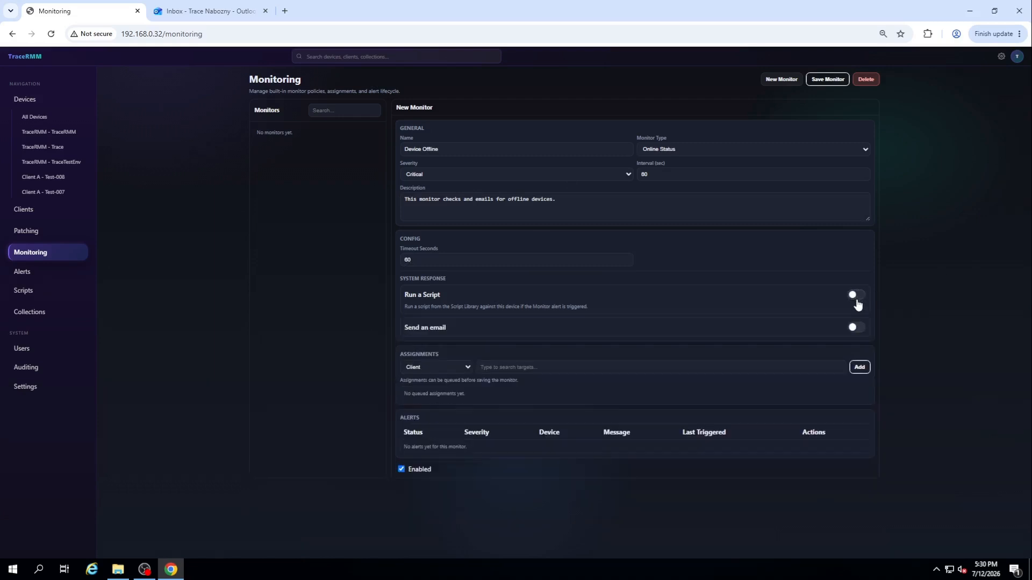
# Enable the email response and have it also notify the alerting device's client Alert Emails
pyautogui.click(863, 328)
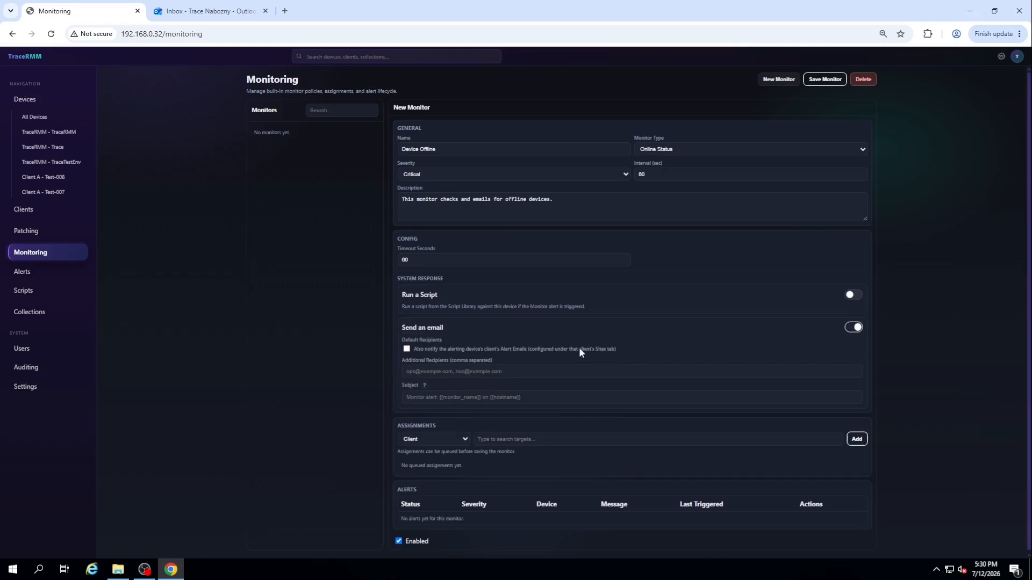
pyautogui.click(407, 349)
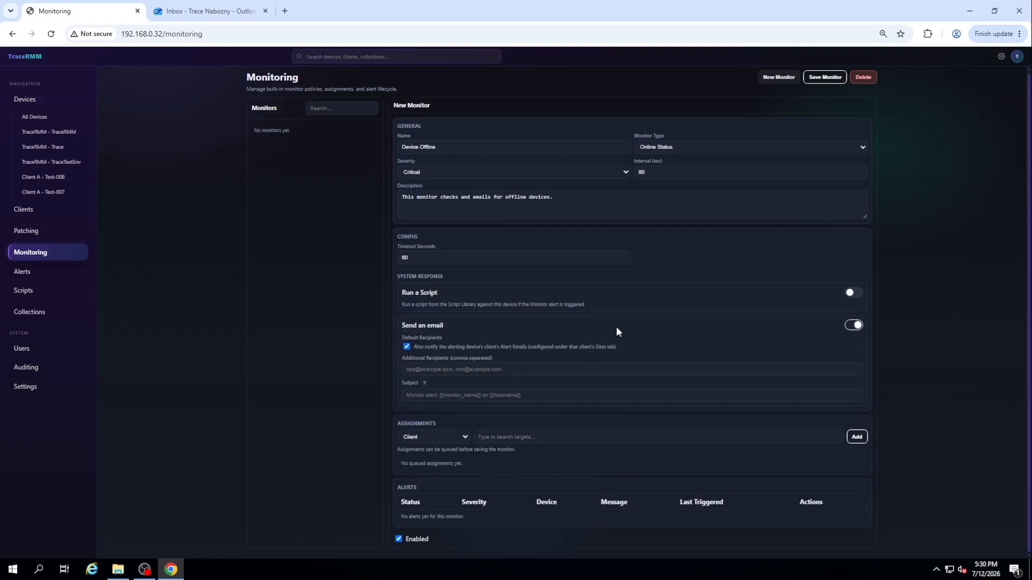
# Assign the monitor to the TraceRMM client and save it
pyautogui.click(490, 437)
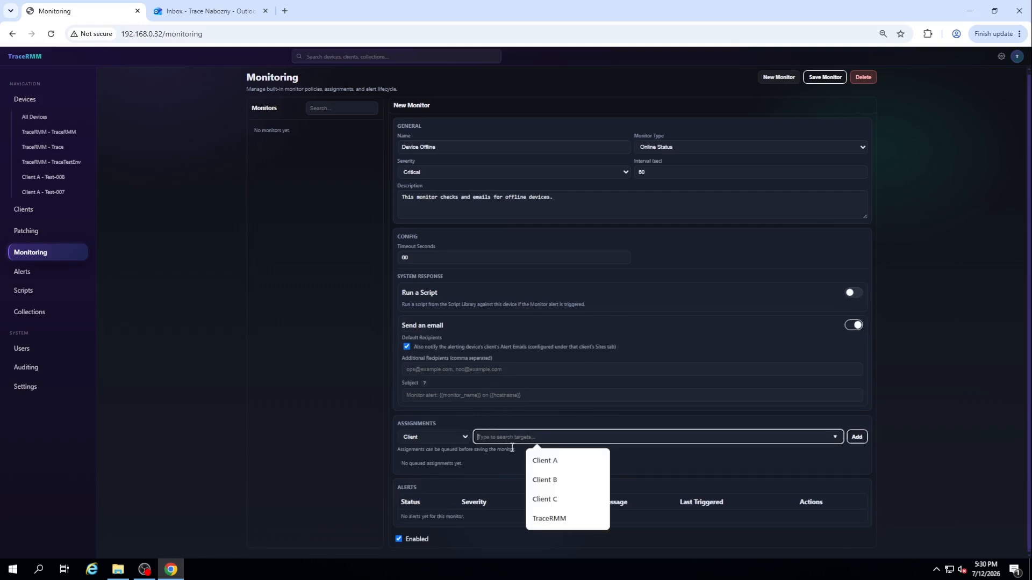
pyautogui.click(556, 523)
pyautogui.click(856, 437)
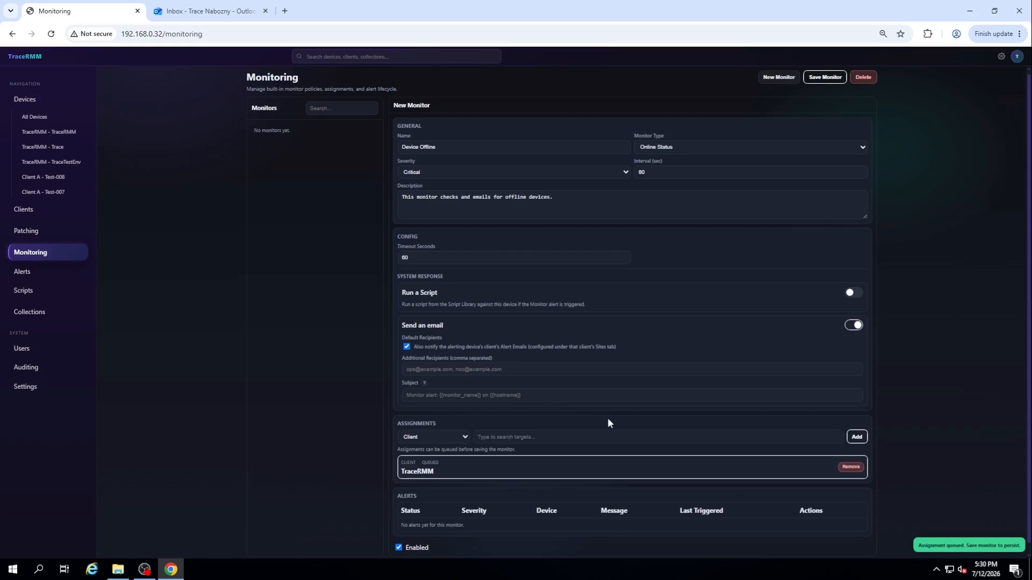
pyautogui.scroll(-1, 608, 423)
pyautogui.click(818, 73)
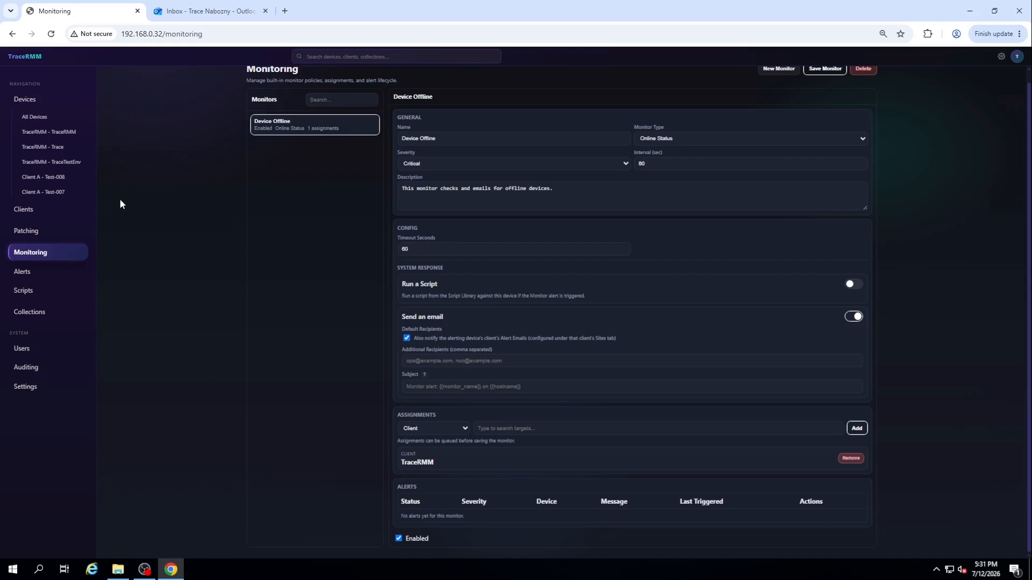
# Open the TraceRMM client for editing and review its Alert Emails recipients and their description
pyautogui.click(53, 218)
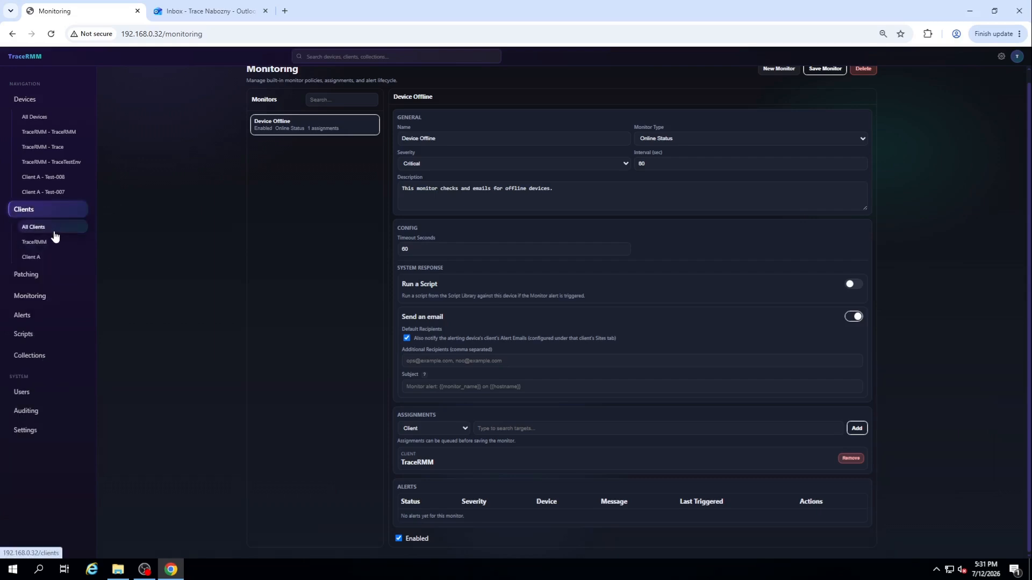
pyautogui.click(50, 242)
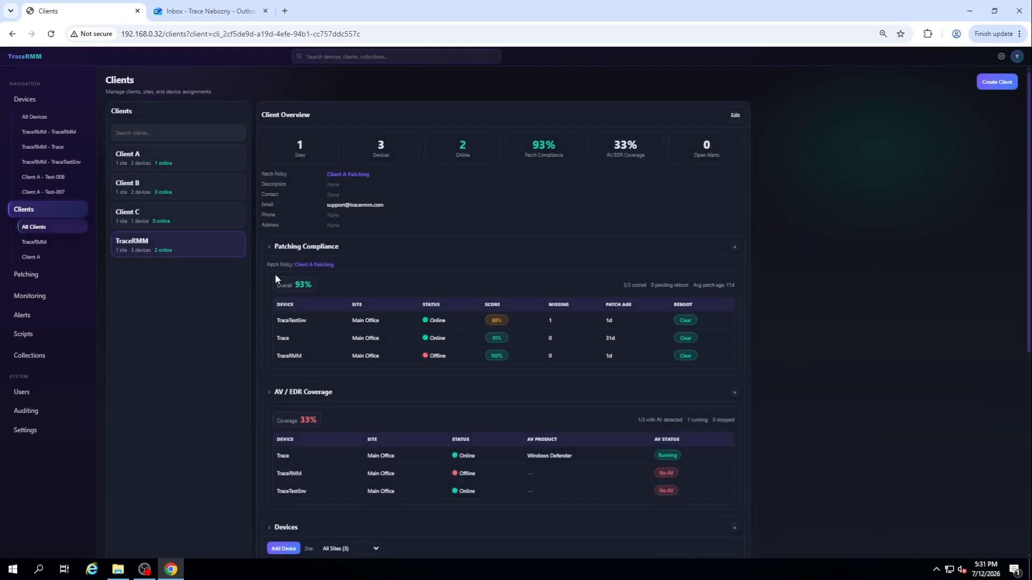
pyautogui.click(735, 116)
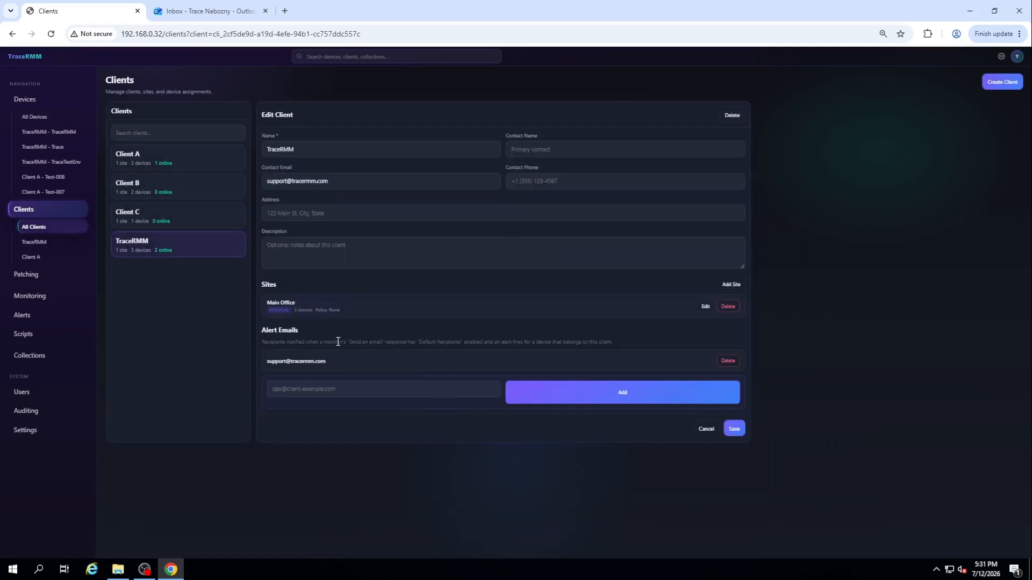
pyautogui.moveTo(263, 342); pyautogui.dragTo(369, 342)
pyautogui.click(380, 342)
# Inspect the TraceRMM device's monitoring details for effective monitors and active alerts
pyautogui.click(50, 131)
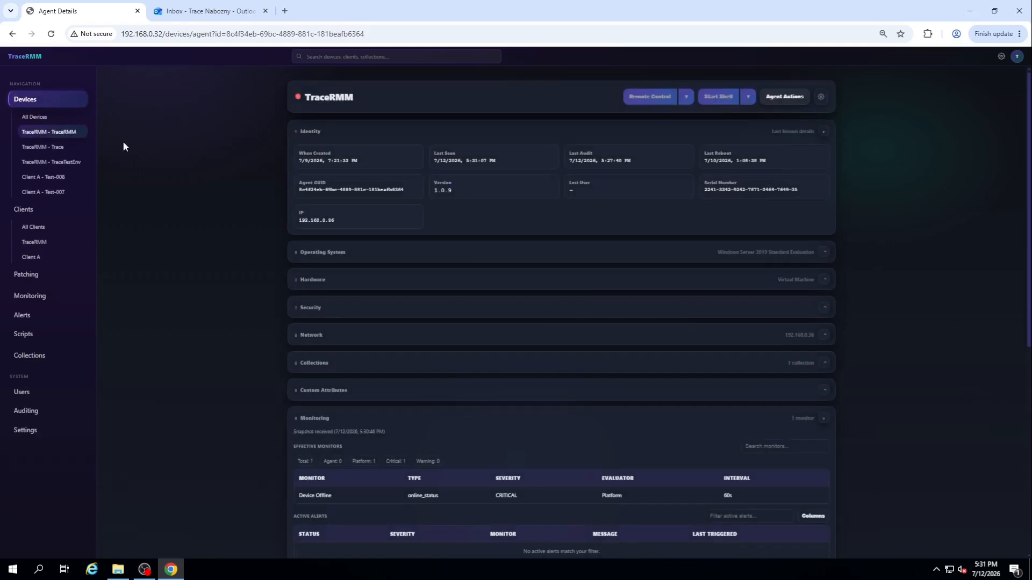
pyautogui.scroll(-2, 272, 240)
pyautogui.scroll(-1, 269, 245)
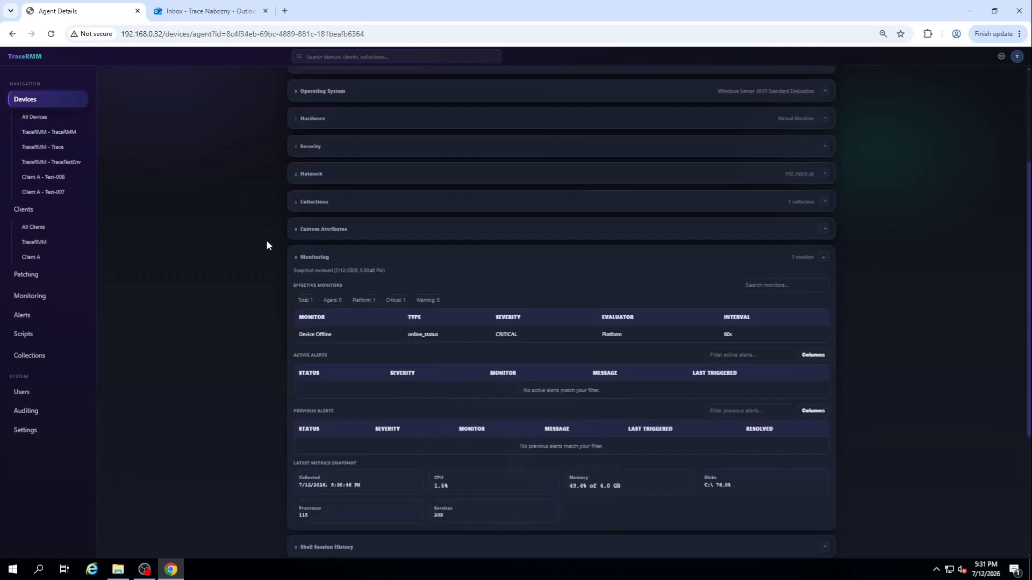
pyautogui.scroll(-1, 266, 245)
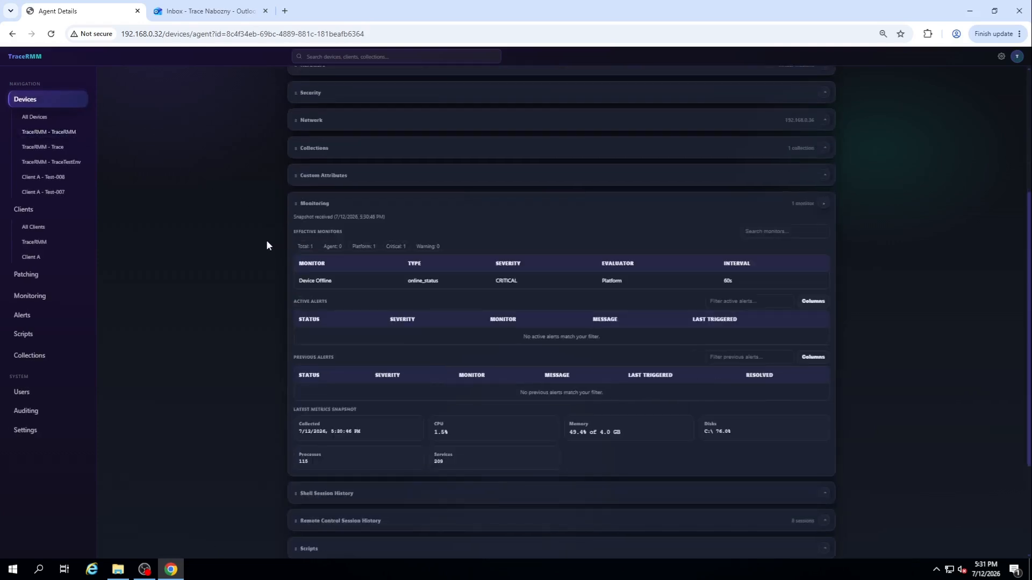
pyautogui.scroll(1, 374, 269)
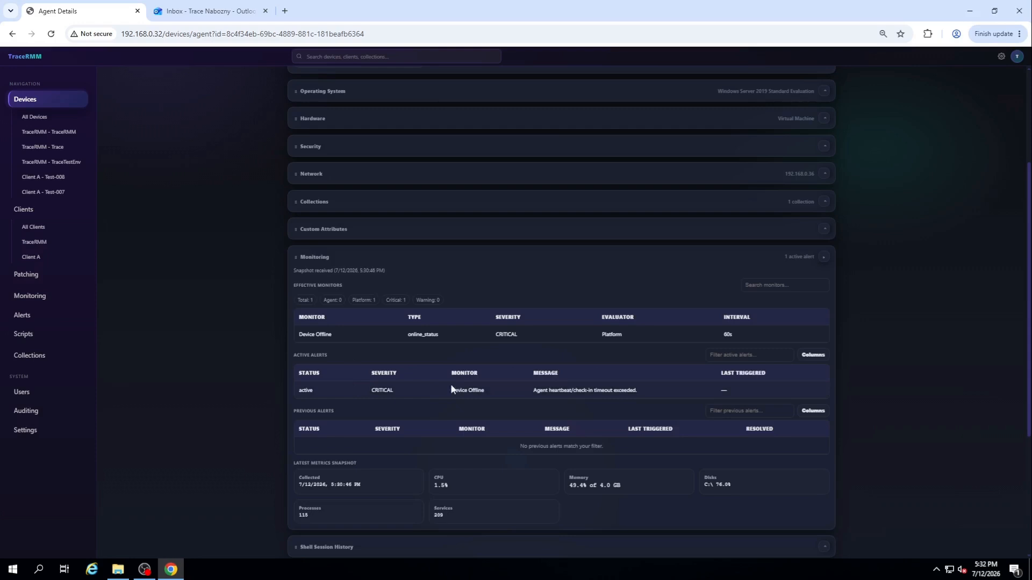
# Check the alerts recorded for the Device Offline monitor and on the overall Alerts page
pyautogui.click(65, 298)
pyautogui.scroll(-1, 563, 383)
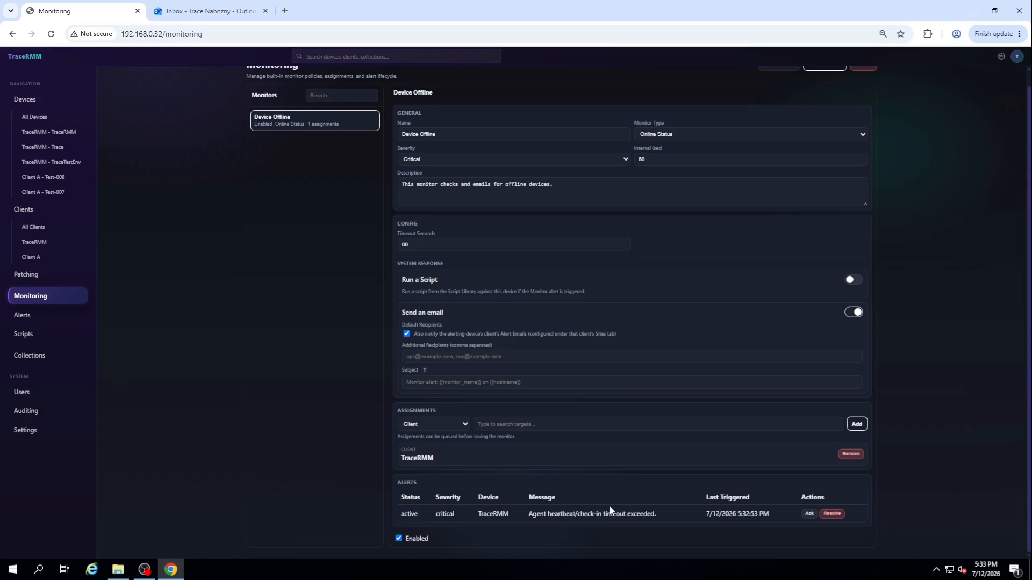
pyautogui.click(47, 316)
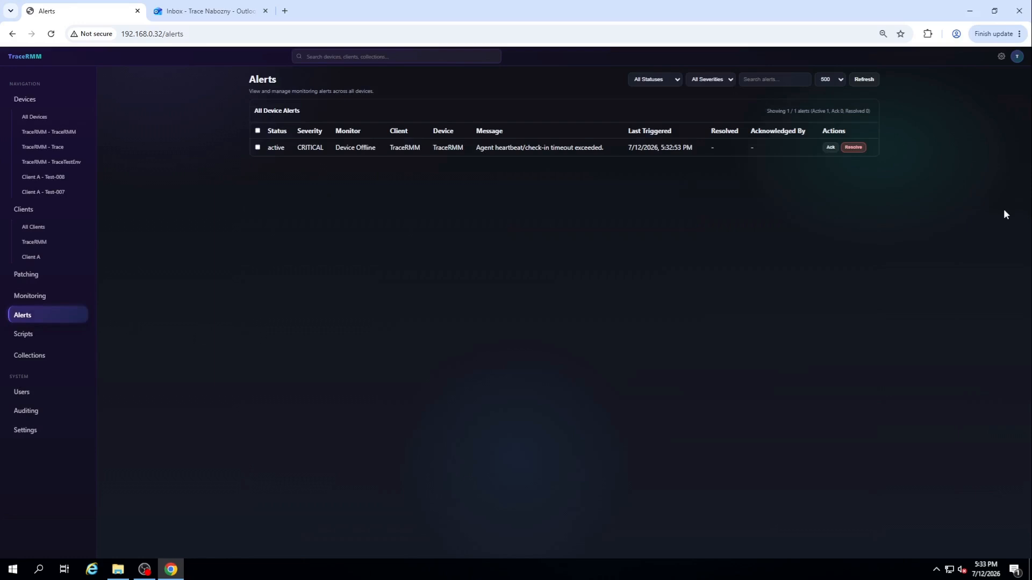
# Switch to Outlook and read the Device Offline monitor alert email
pyautogui.hotkey('ctrl', 'Tab')
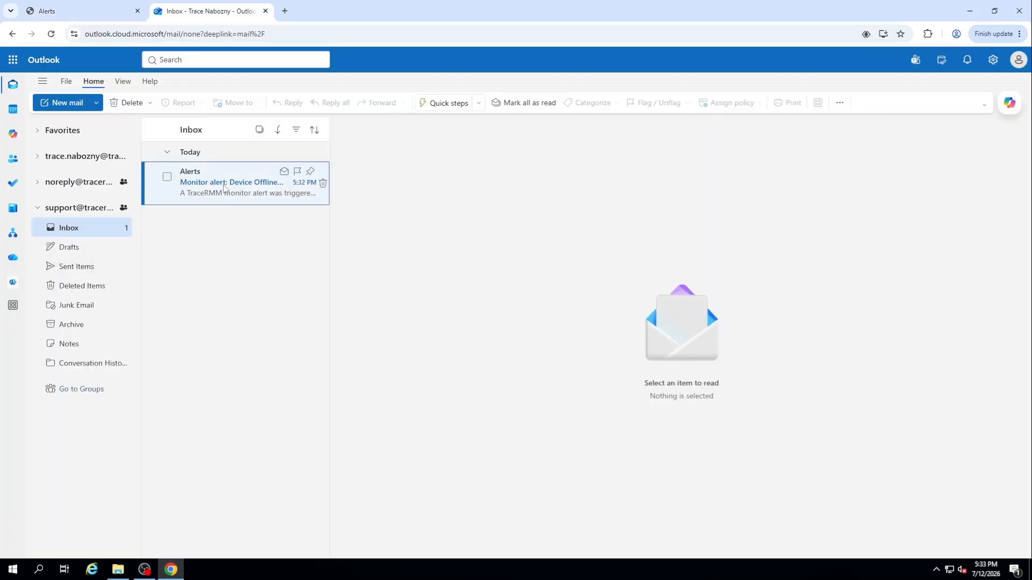
pyautogui.click(223, 184)
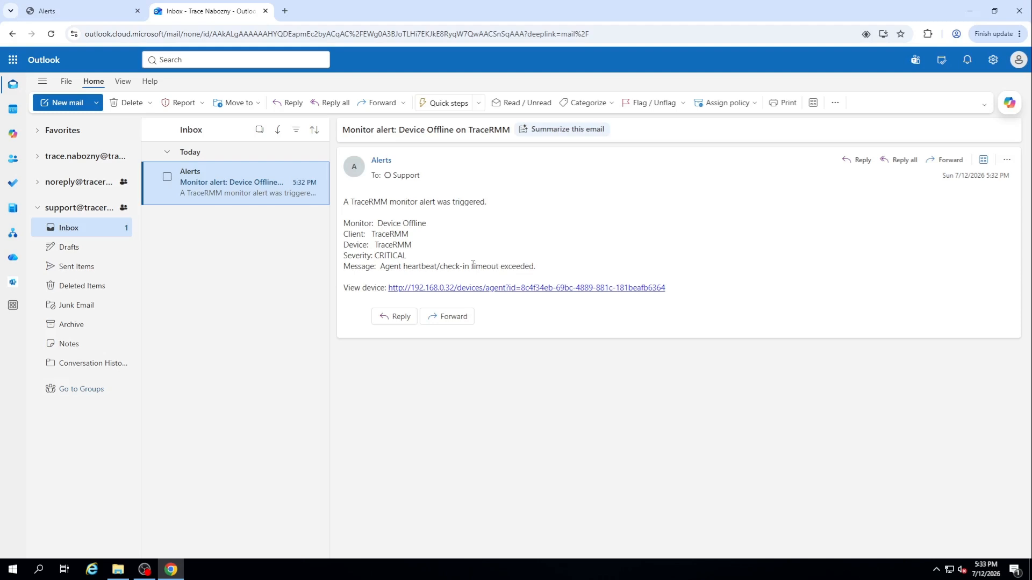
# Return to the TraceRMM alerts, filter them by Acknowledged status, and restore the view to all statuses
pyautogui.click(108, 6)
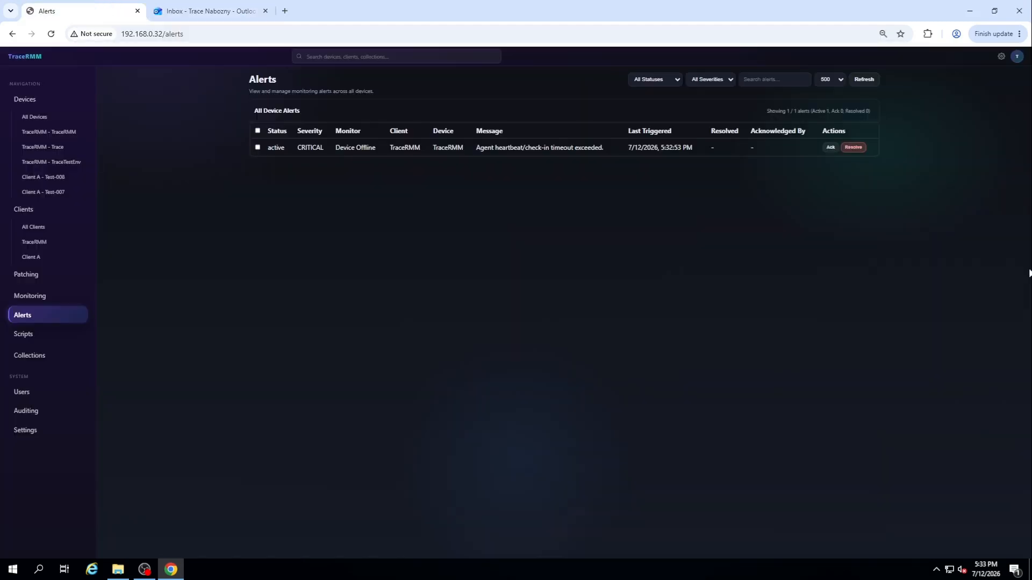
pyautogui.click(653, 81)
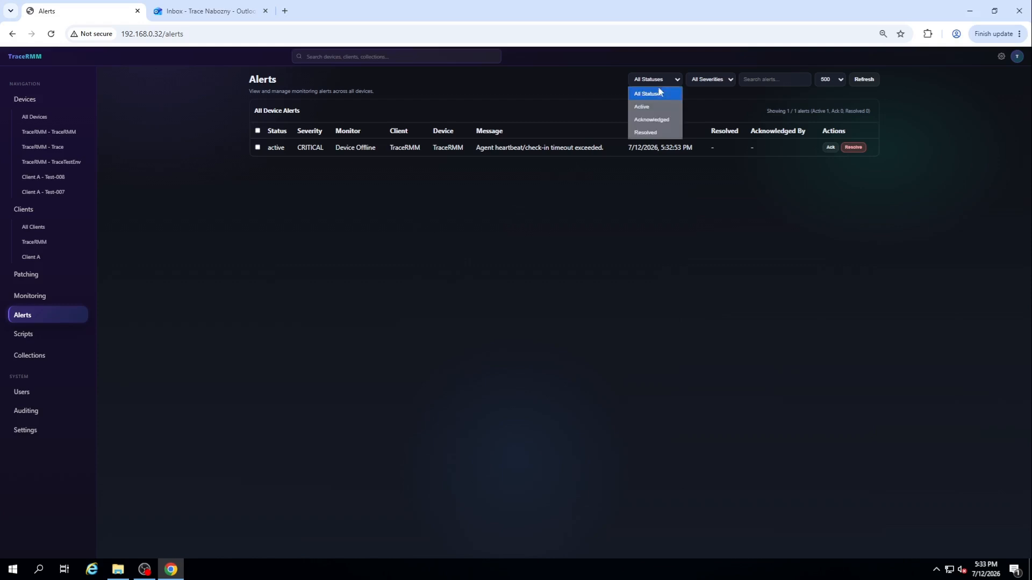
pyautogui.click(663, 124)
pyautogui.click(662, 85)
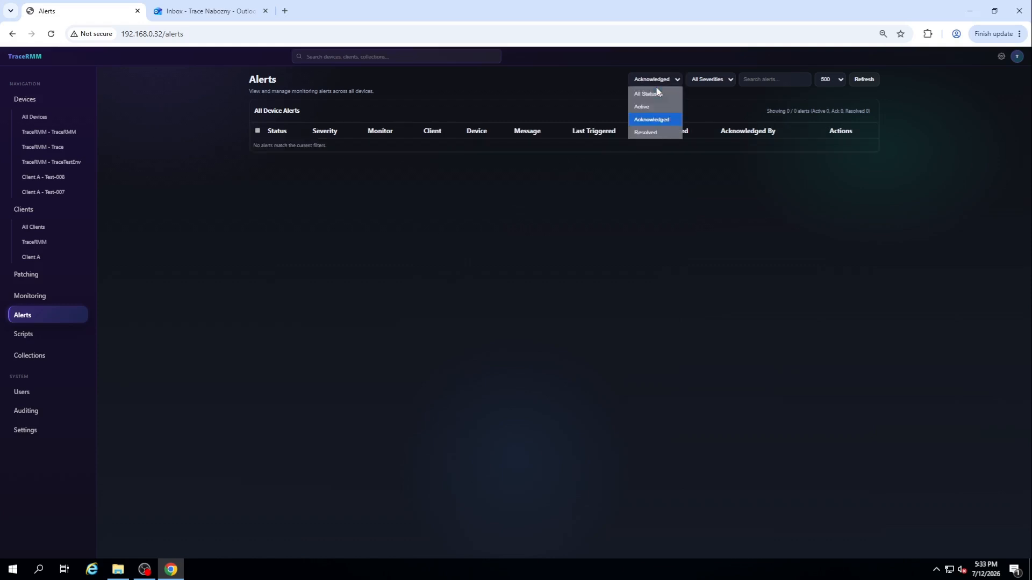
pyautogui.click(656, 94)
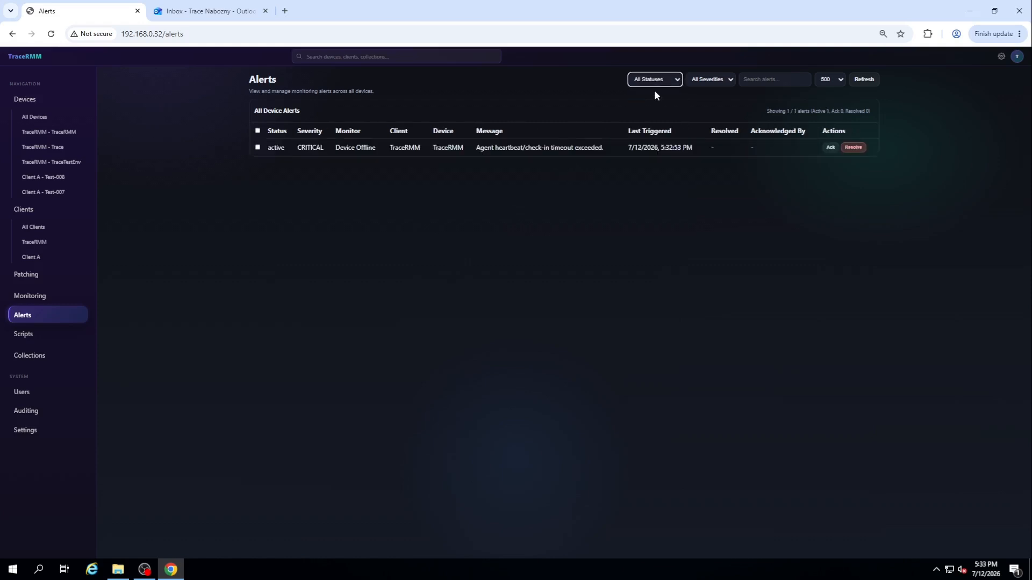
# Sort the alerts by Last Triggered and view the bulk actions by briefly selecting the Device Offline alert
pyautogui.click(657, 134)
pyautogui.click(258, 146)
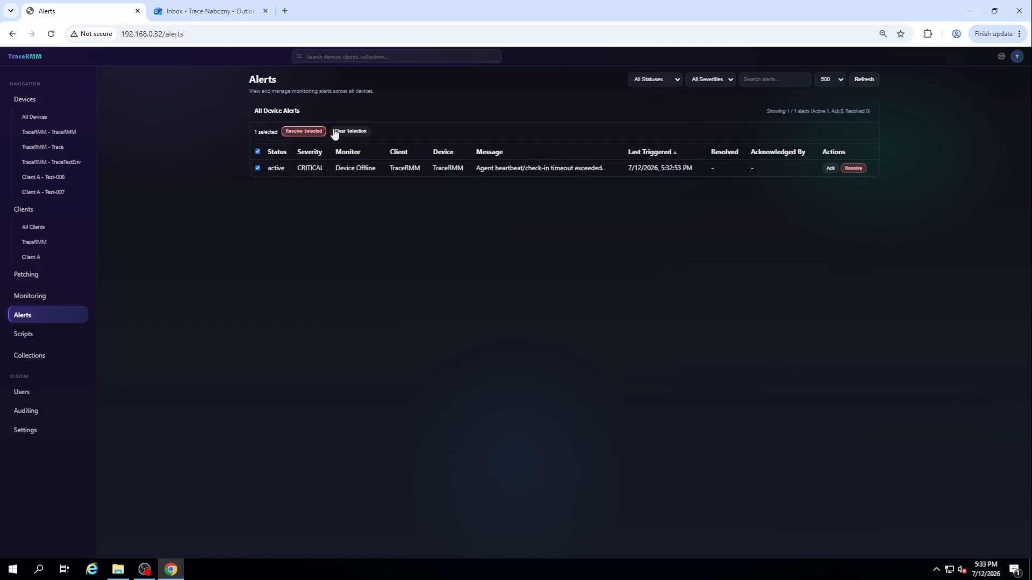
pyautogui.click(257, 168)
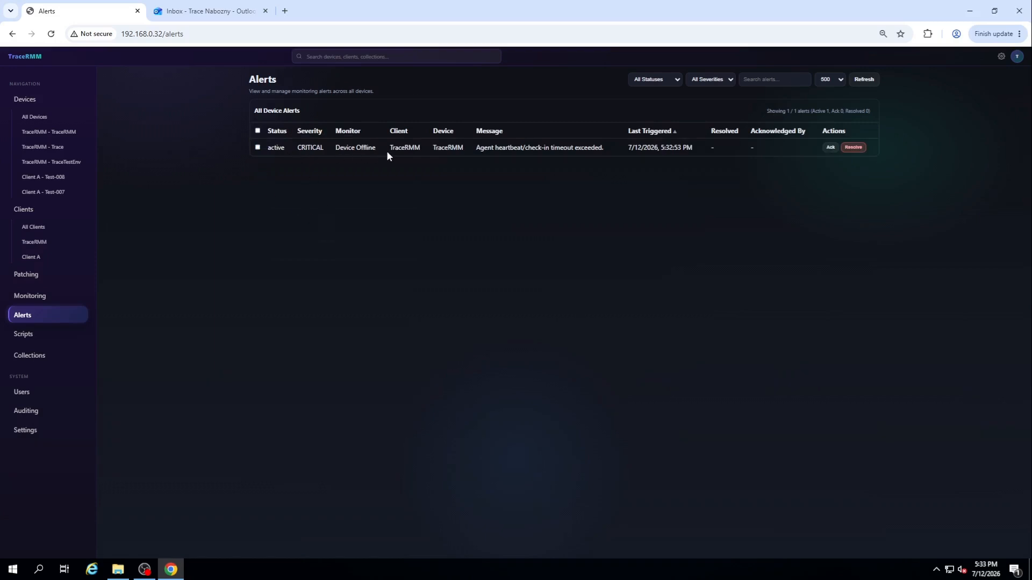
# Check the alert's status on the Device Offline monitor and in the TraceRMM device's alert history
pyautogui.click(48, 296)
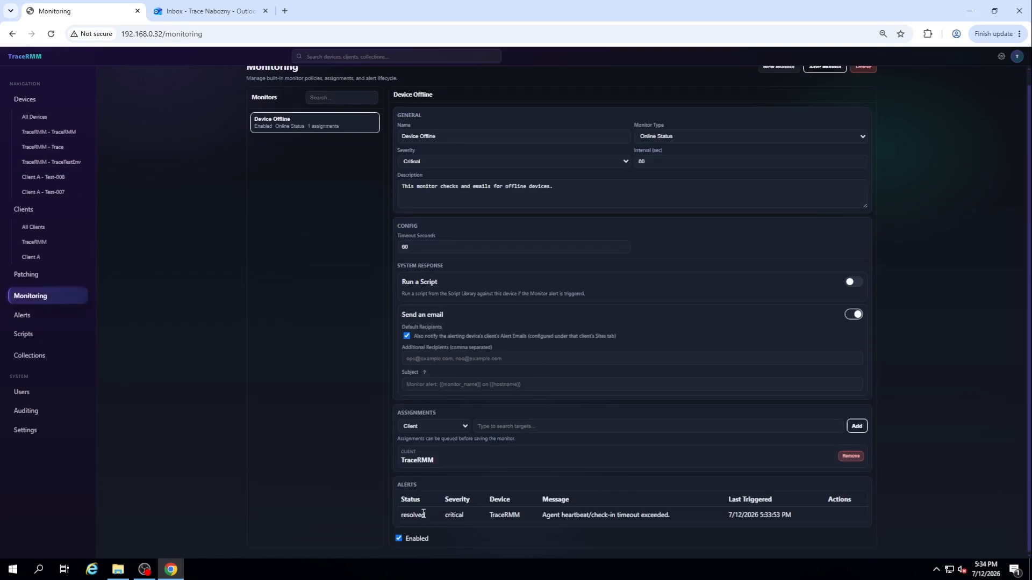
pyautogui.click(49, 132)
pyautogui.scroll(-3, 433, 354)
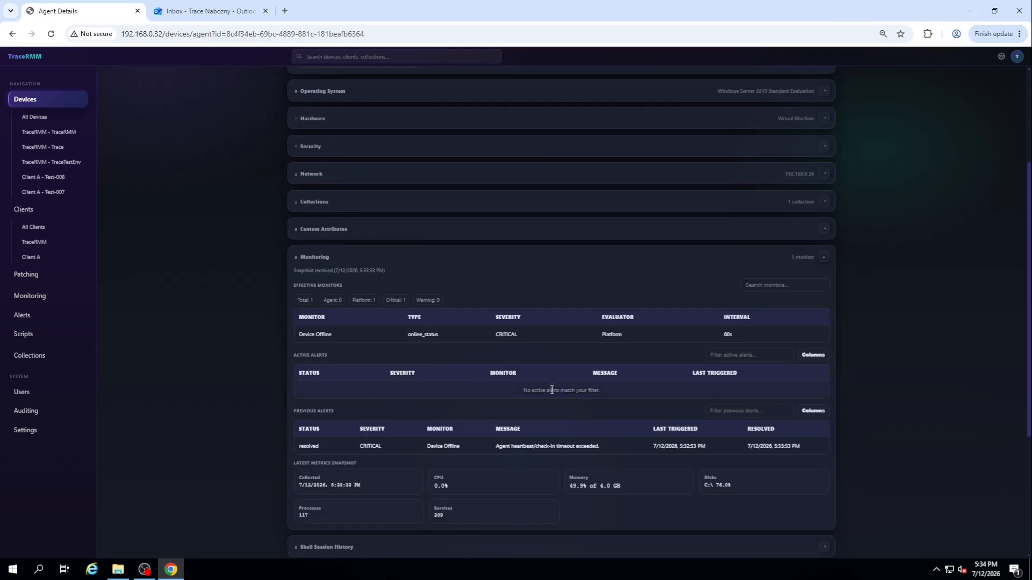
pyautogui.hotkey('ctrl', 'Tab')
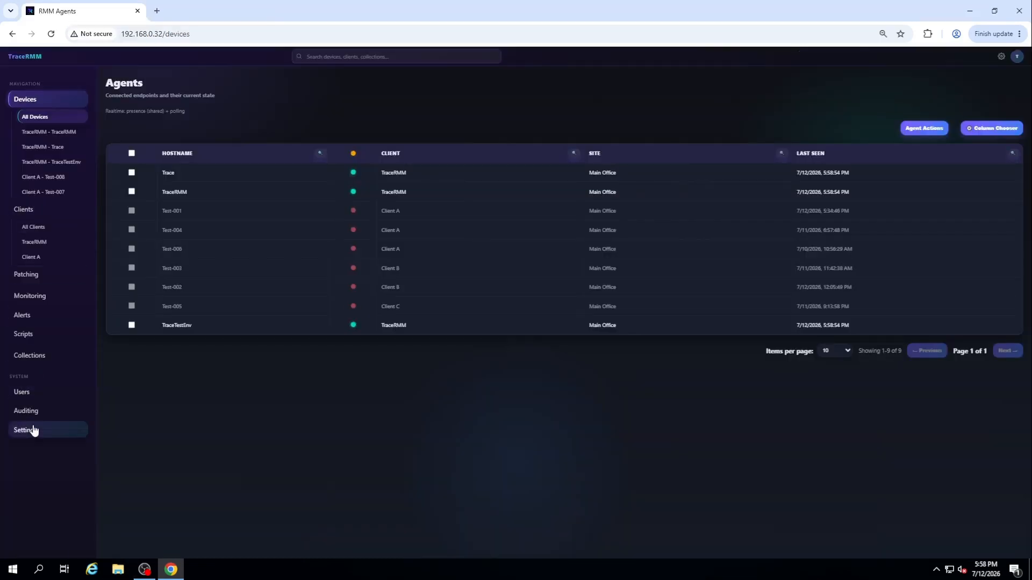
# Open the email settings and view the available outbound email providers
pyautogui.click(34, 430)
pyautogui.click(448, 117)
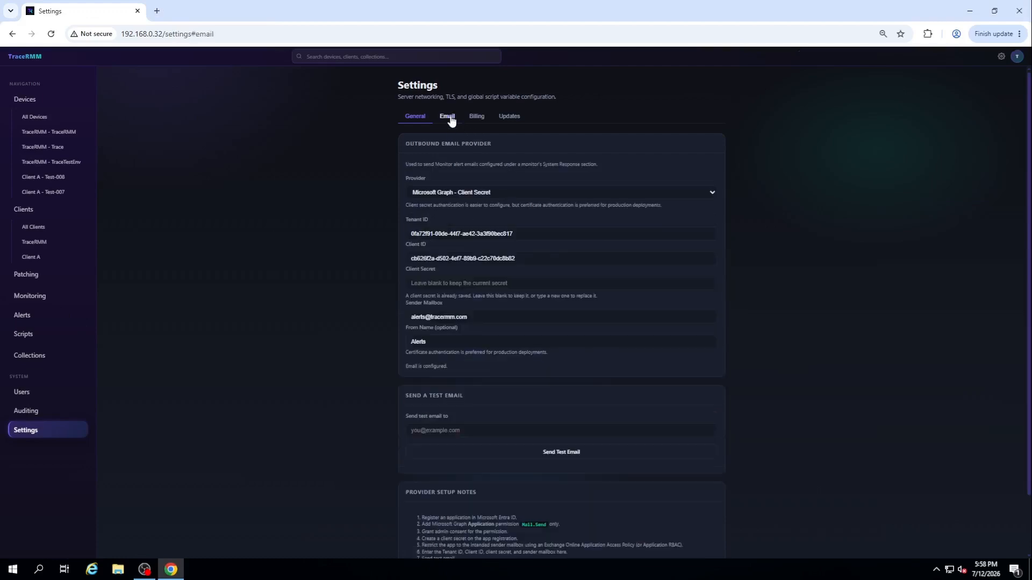
pyautogui.click(701, 194)
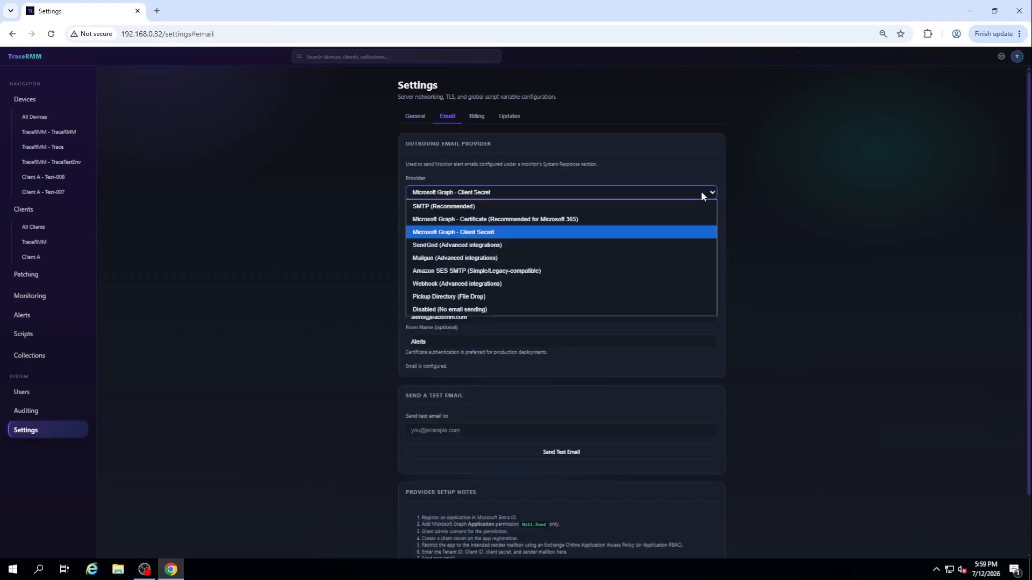